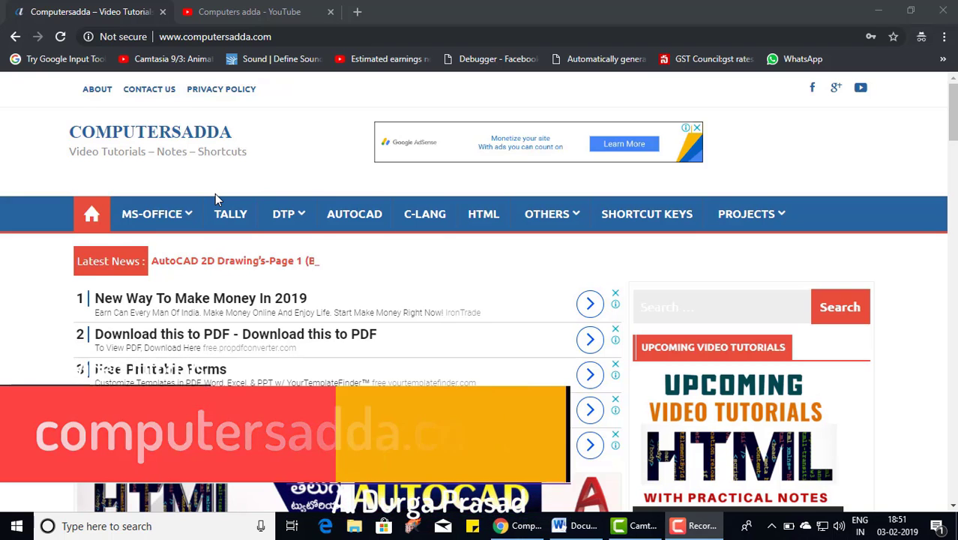
click(228, 10)
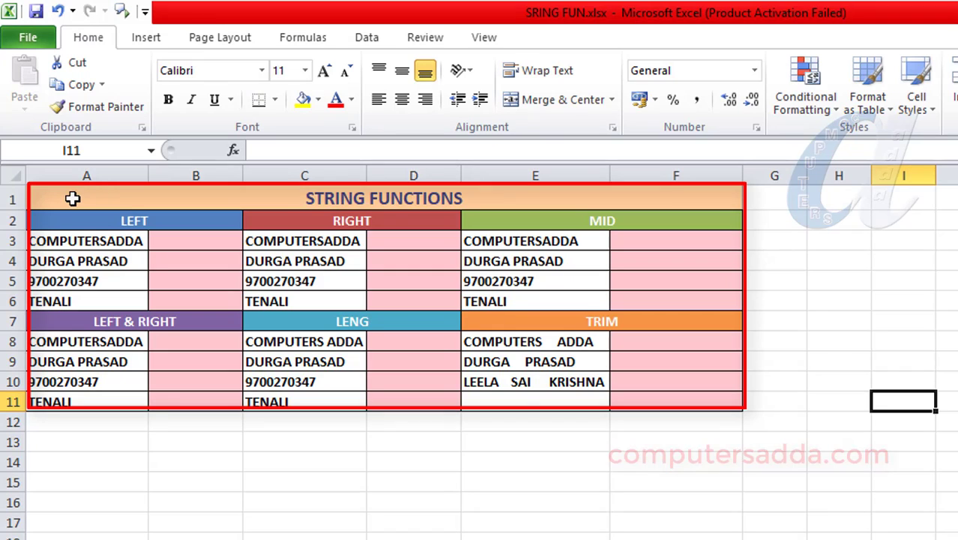
drag(69, 197, 540, 411)
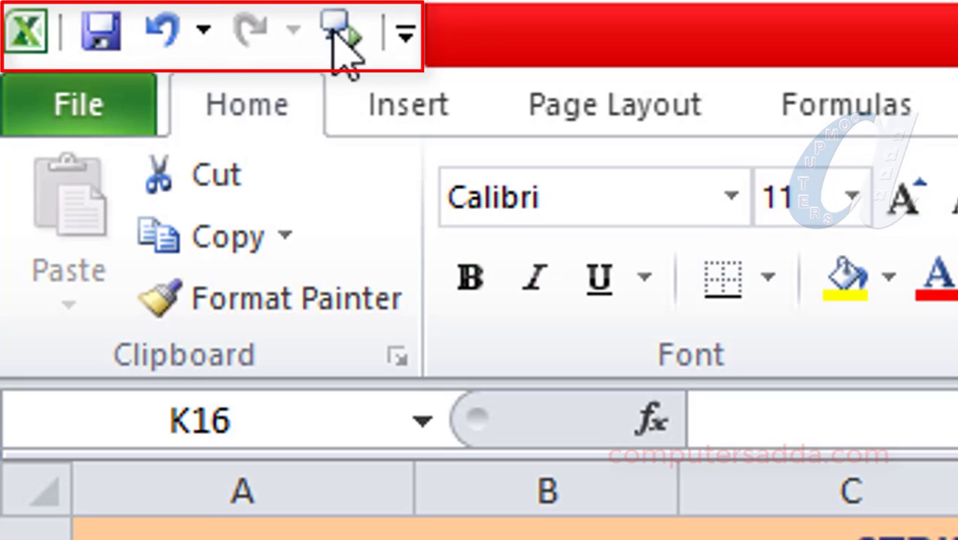
Step: Add the Camera command from All Commands to the Quick Access Toolbar
click(405, 36)
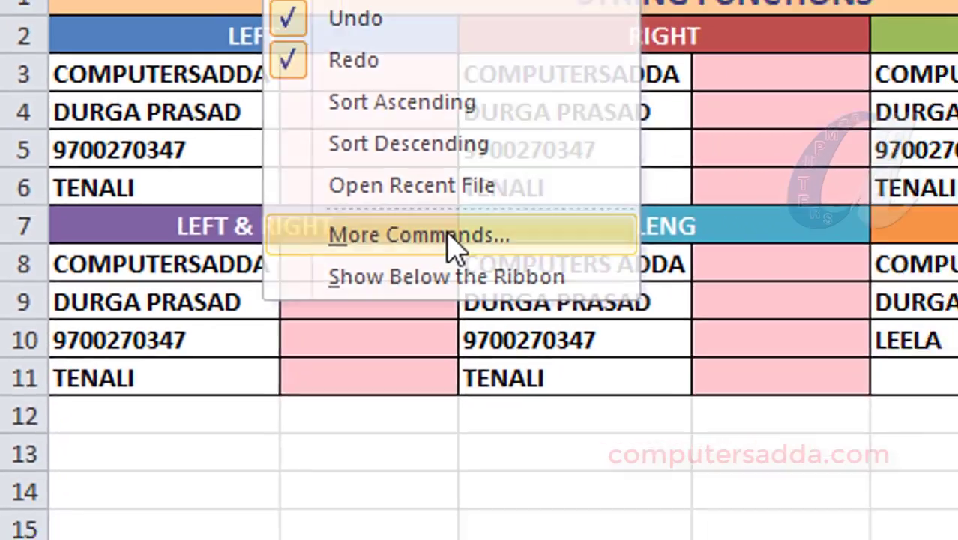
click(505, 234)
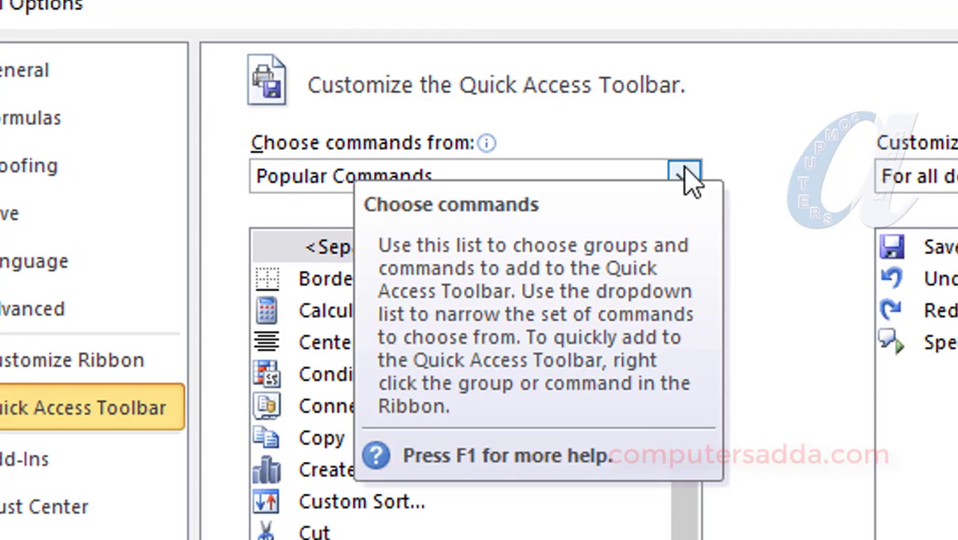
click(686, 178)
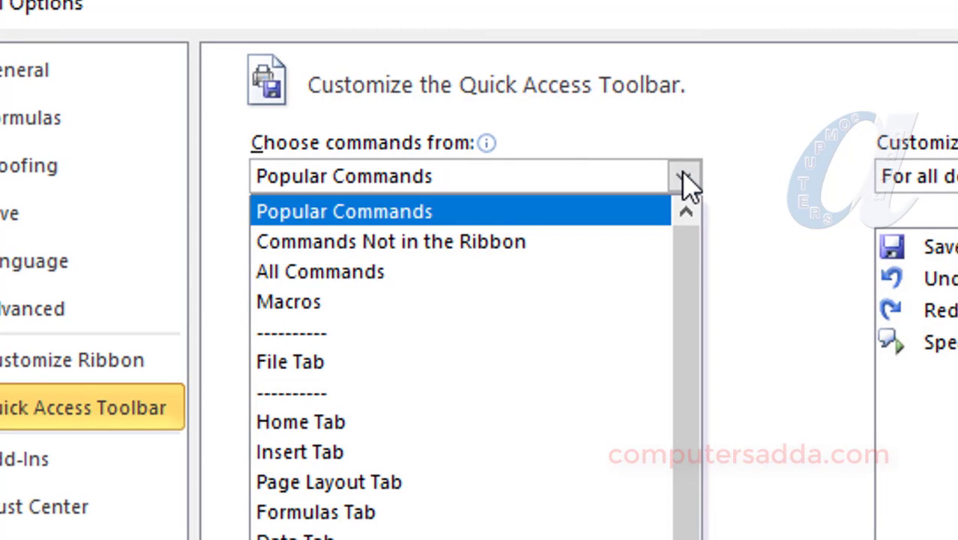
click(335, 283)
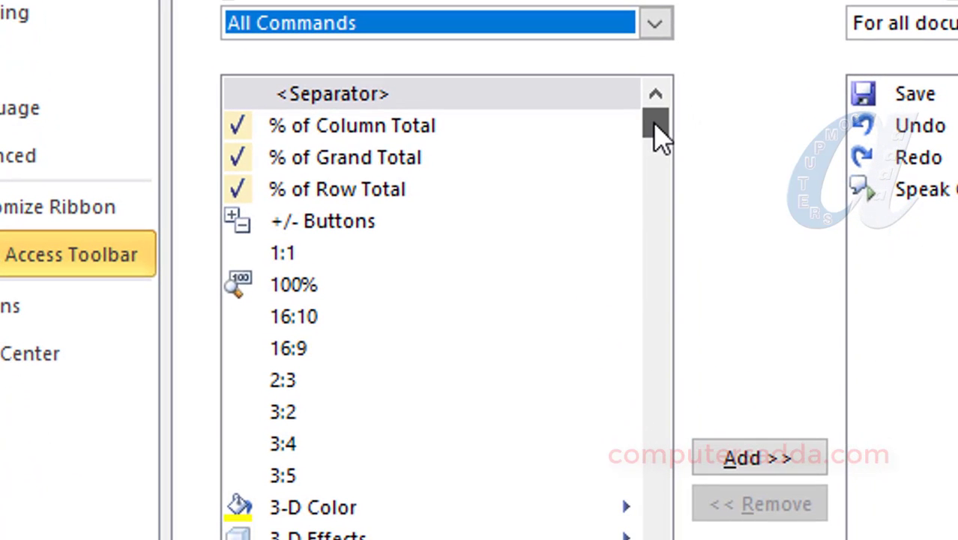
drag(654, 126, 655, 180)
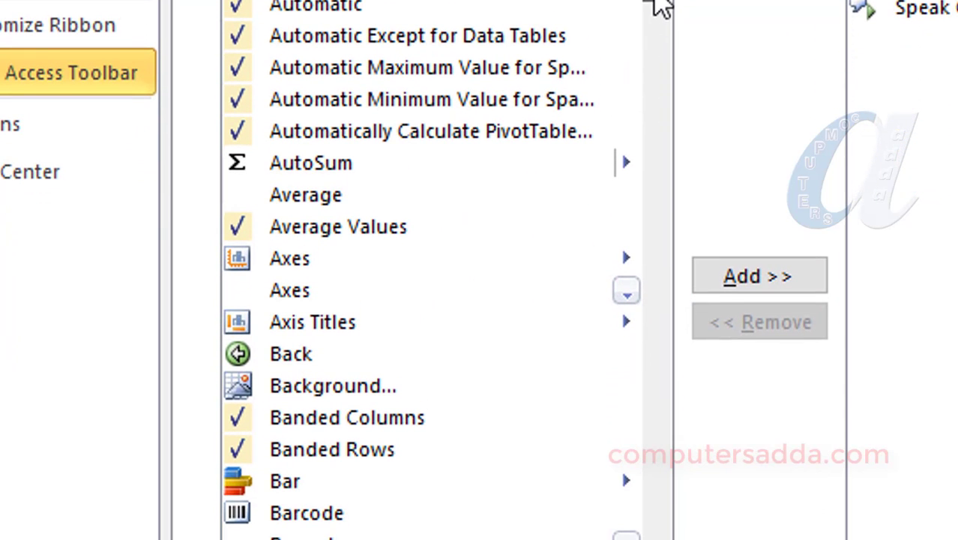
drag(654, 1, 651, 37)
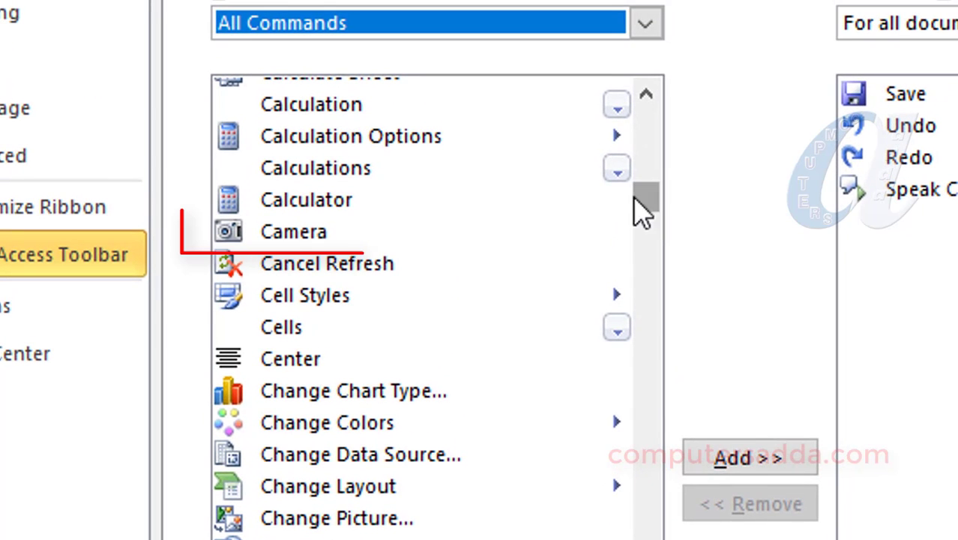
click(298, 238)
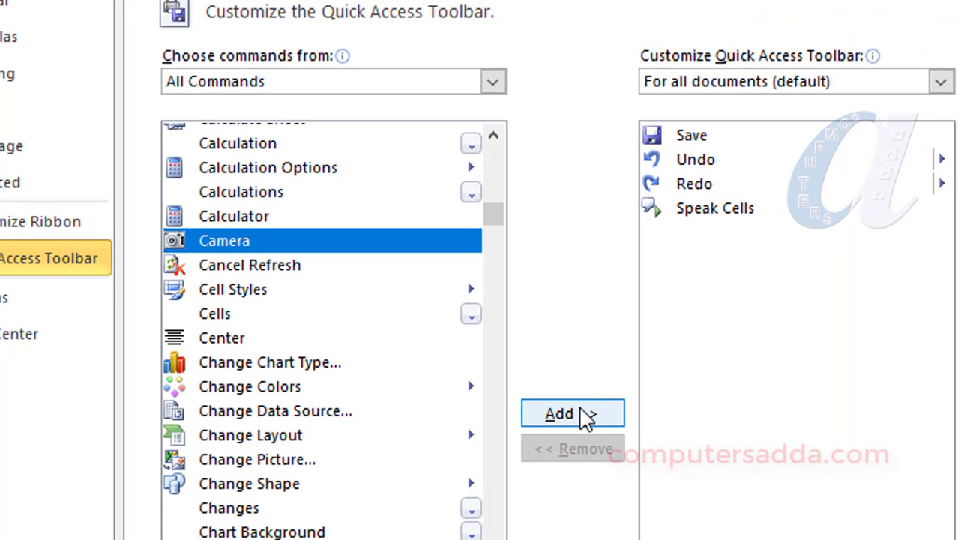
click(585, 416)
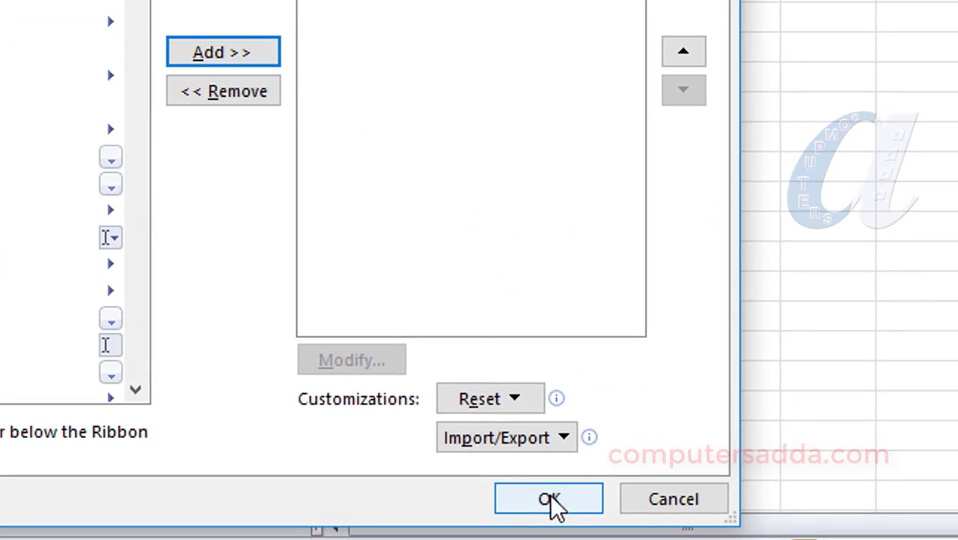
click(551, 501)
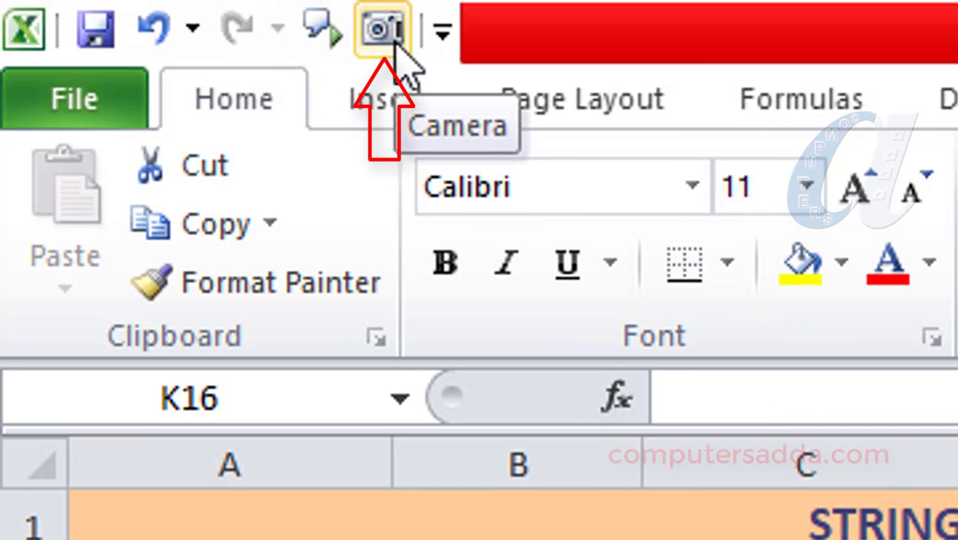
Step: Capture the STRING FUNCTIONS table A1:F11 with the Camera tool and place its picture below and to the right of the table
click(952, 534)
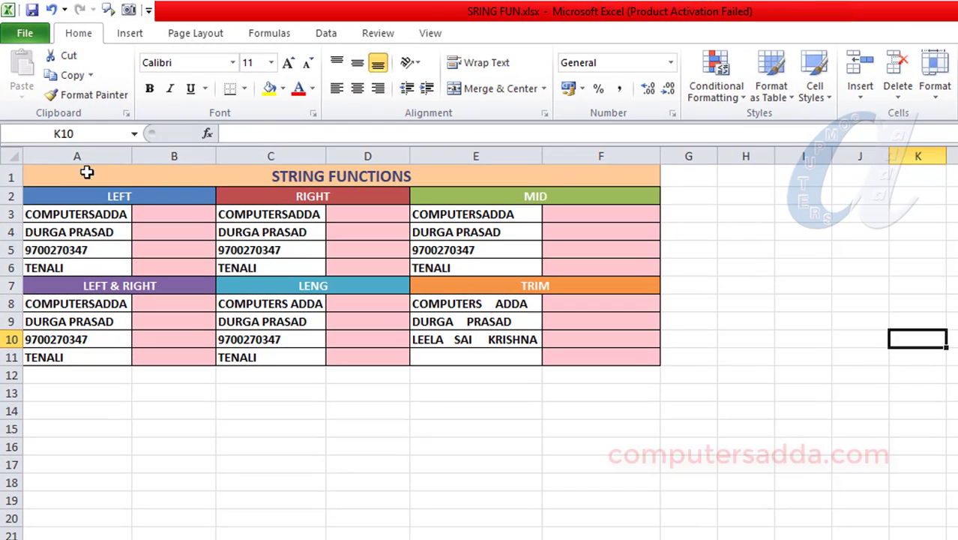
drag(86, 172, 456, 358)
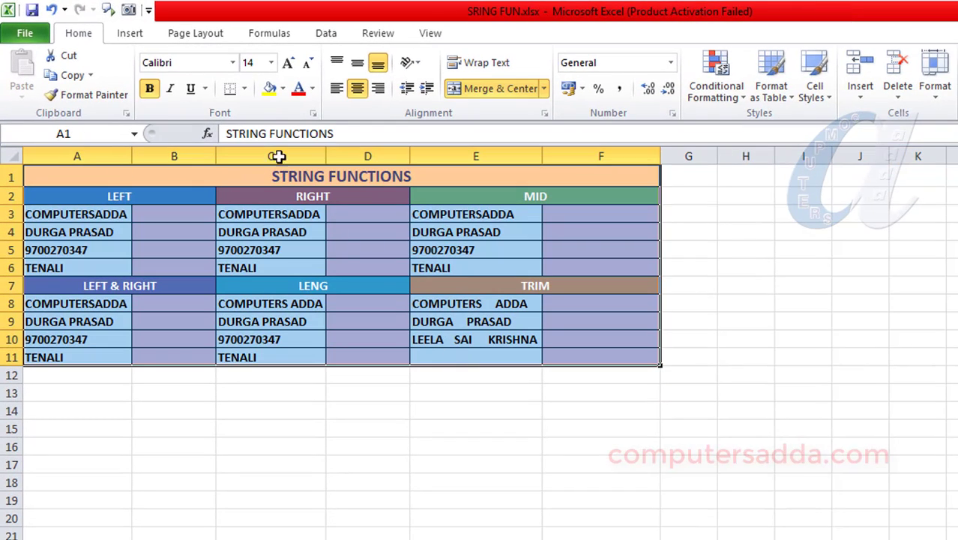
click(128, 11)
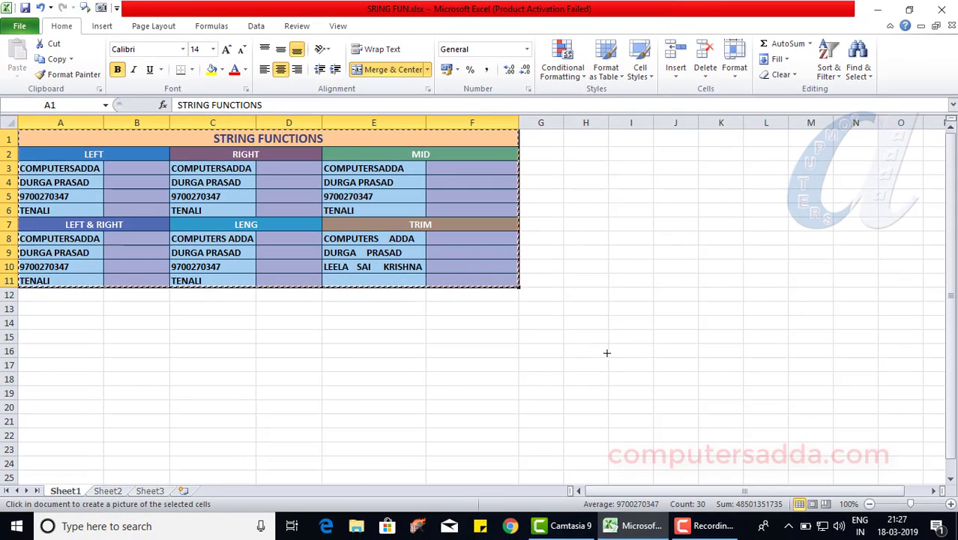
click(588, 319)
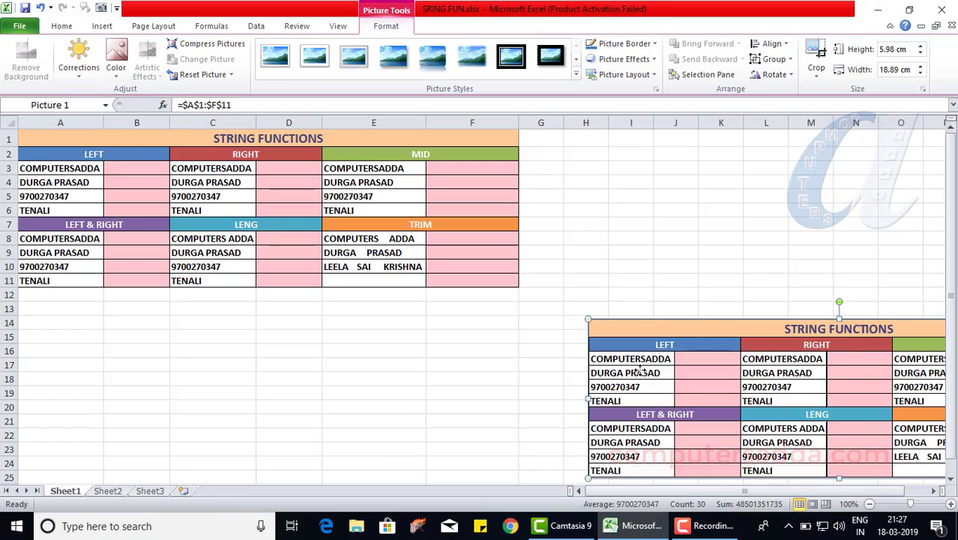
drag(652, 364, 459, 391)
drag(618, 392, 680, 386)
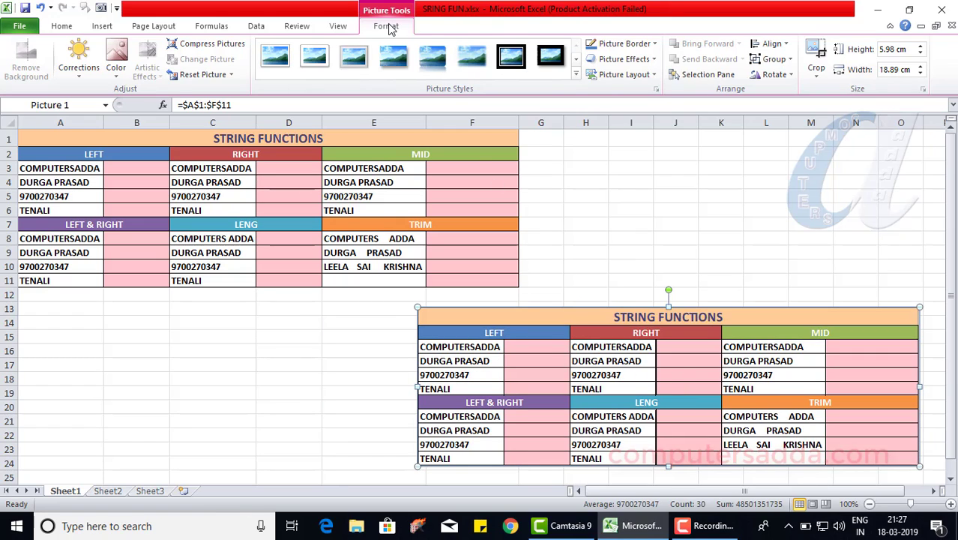
Step: Apply the double black frame picture style to the table picture and move it further right, leaving it deselected
click(513, 62)
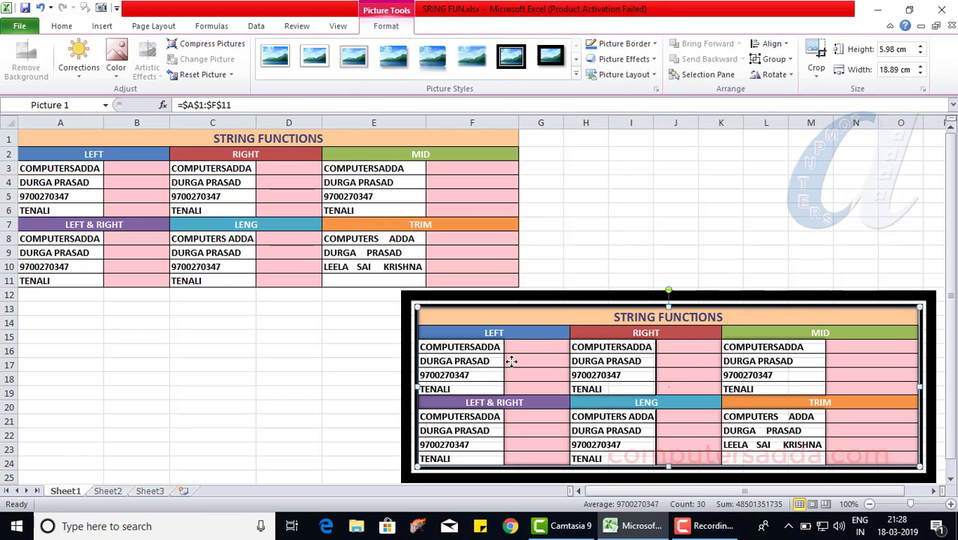
drag(512, 361, 424, 366)
drag(538, 363, 733, 362)
click(613, 193)
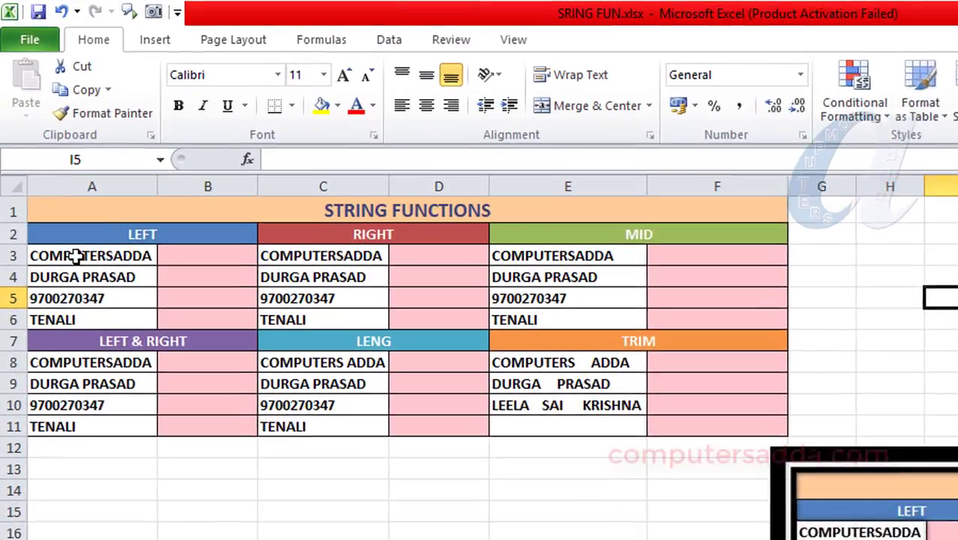
Step: Capture the LEFT and LEFT & RIGHT blocks A2:B11 with the Camera tool and place the picture on Sheet2
drag(64, 169, 144, 253)
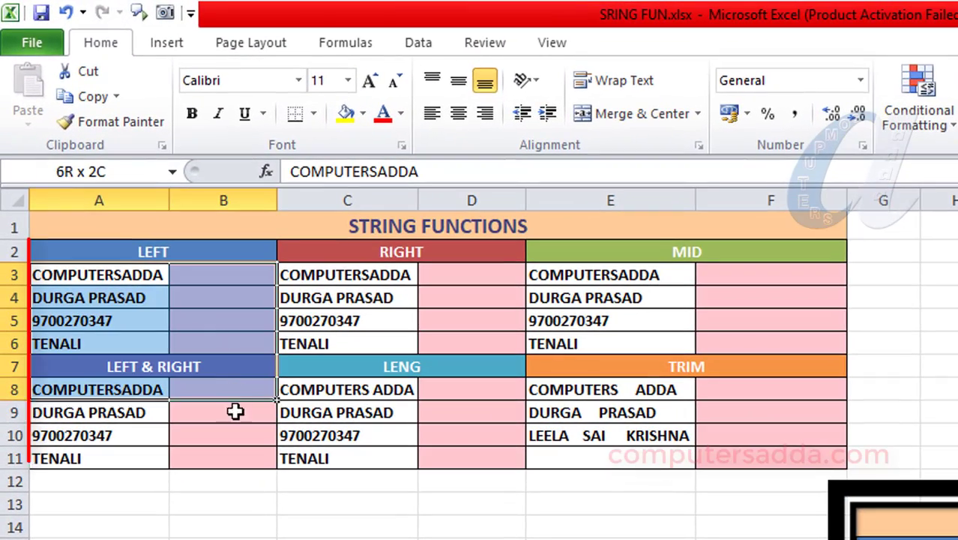
drag(235, 411, 180, 459)
drag(94, 259, 128, 456)
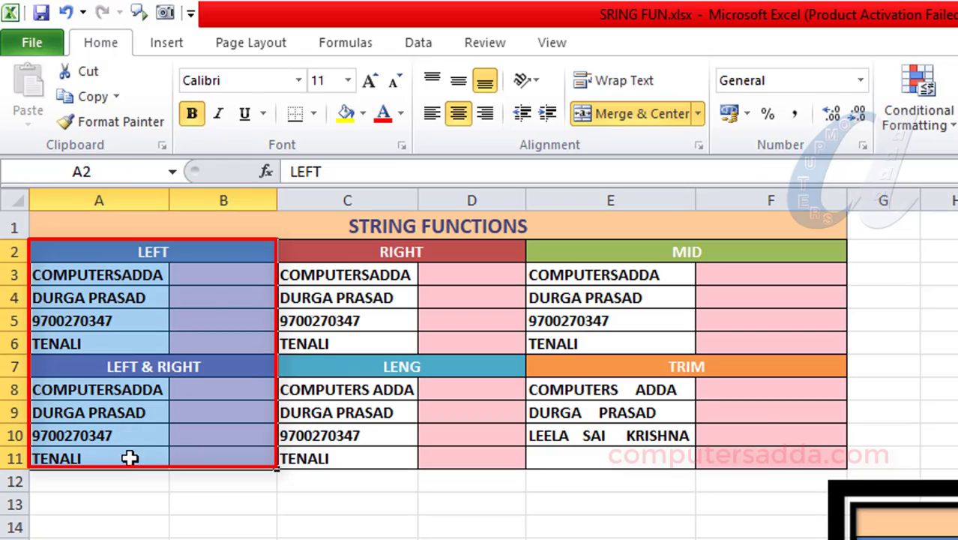
click(166, 13)
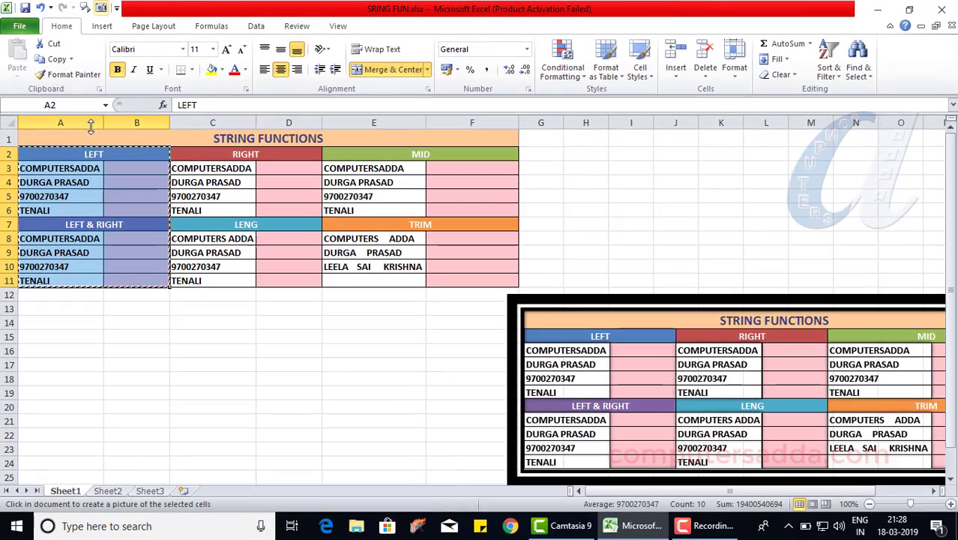
click(109, 492)
click(181, 220)
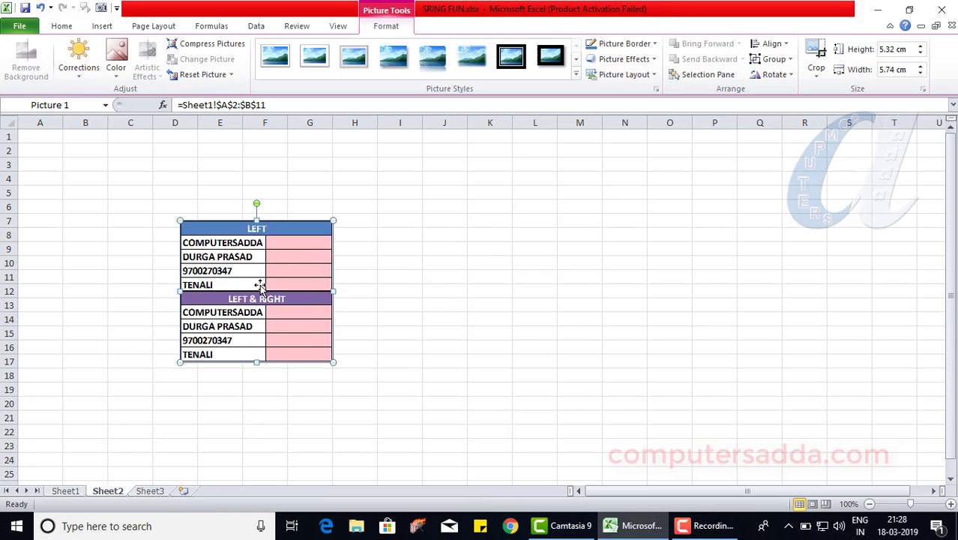
Step: Enlarge the Sheet2 picture to about 10.45 cm high by 11.72 cm wide and position it around columns E to K
drag(260, 286, 258, 309)
drag(259, 310, 595, 207)
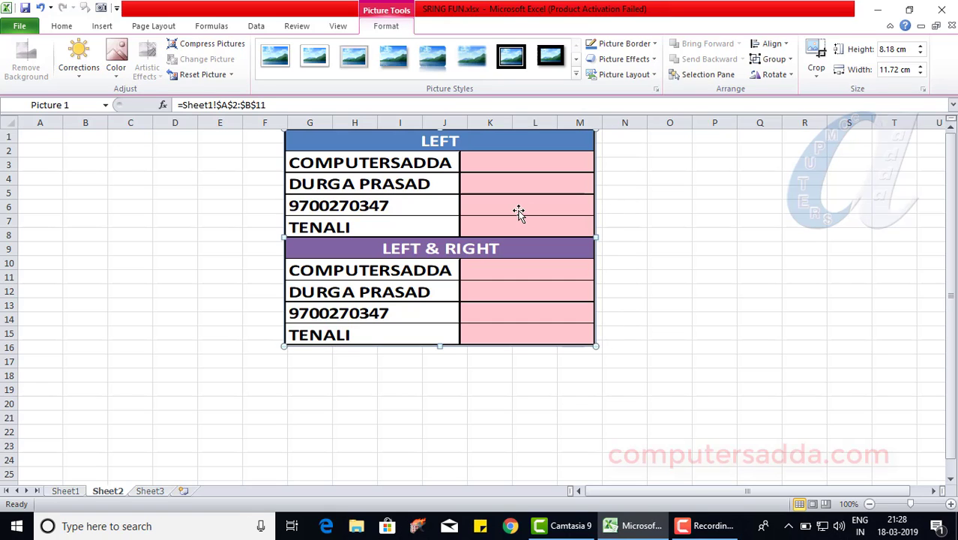
drag(498, 245, 383, 413)
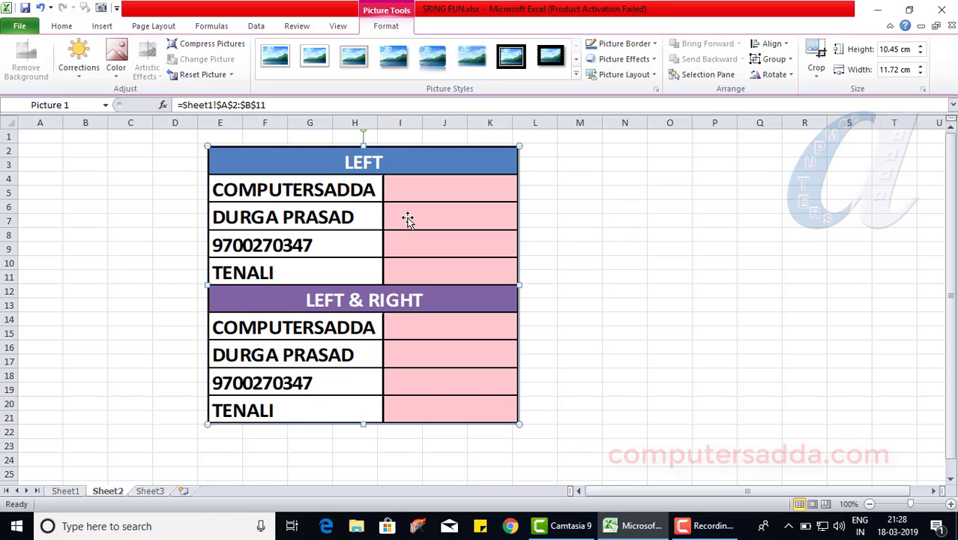